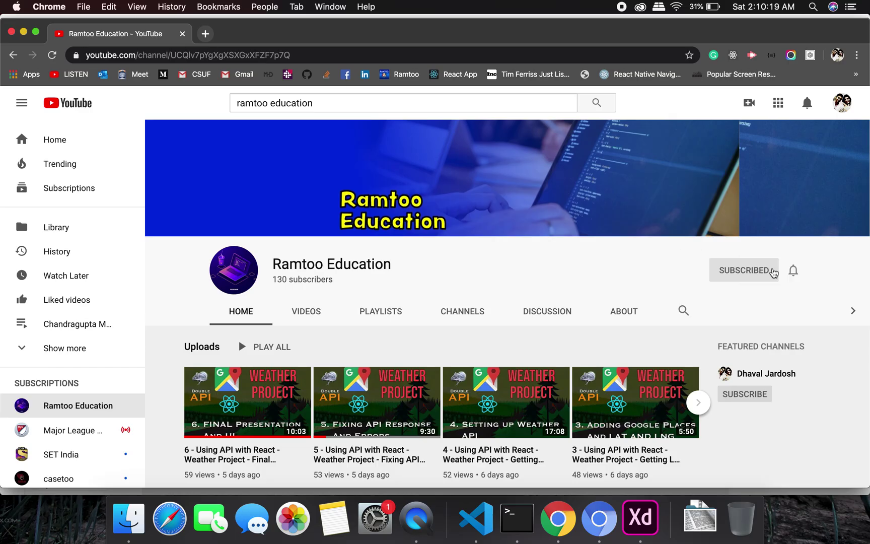
- Set the Ramtoo Education channel's bell notifications to All
left_click(796, 272)
left_click(754, 298)
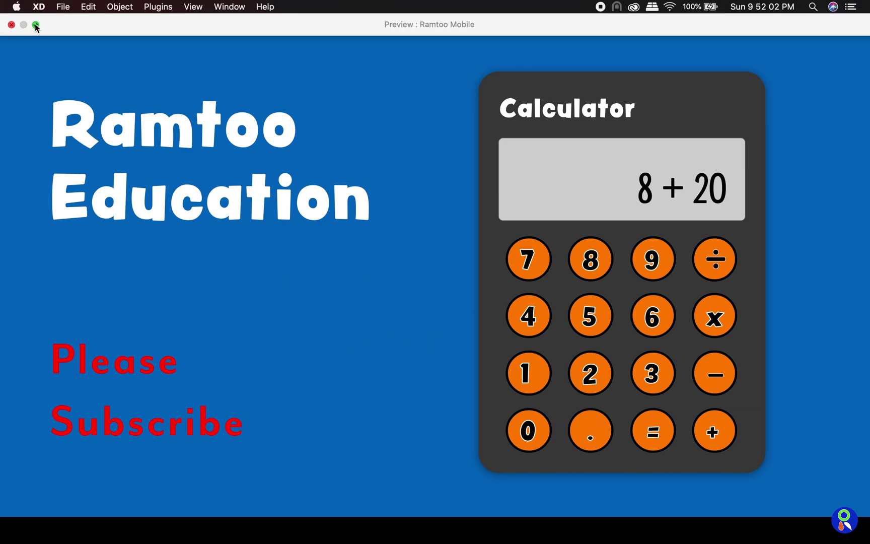
- Exit full screen on the Adobe XD calculator preview and bring up Terminal
left_click(34, 25)
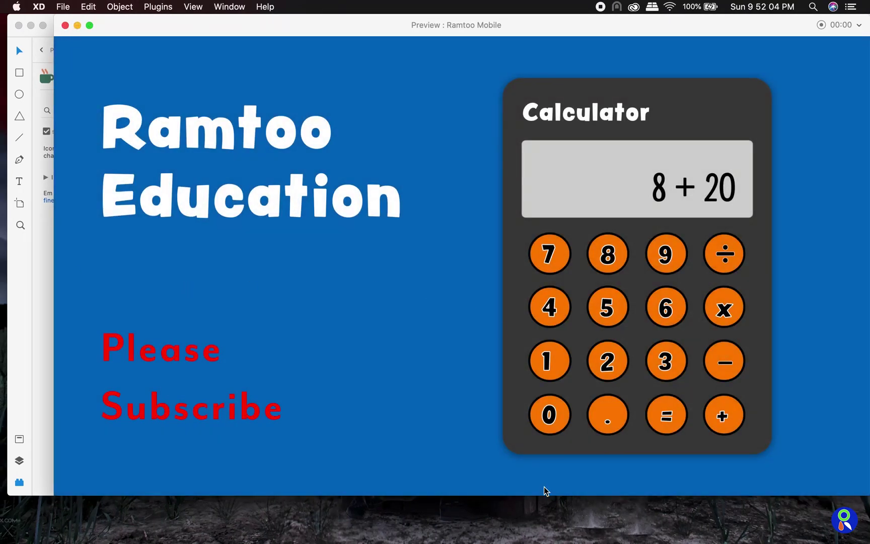
mouse_move(518, 517)
left_click(476, 518)
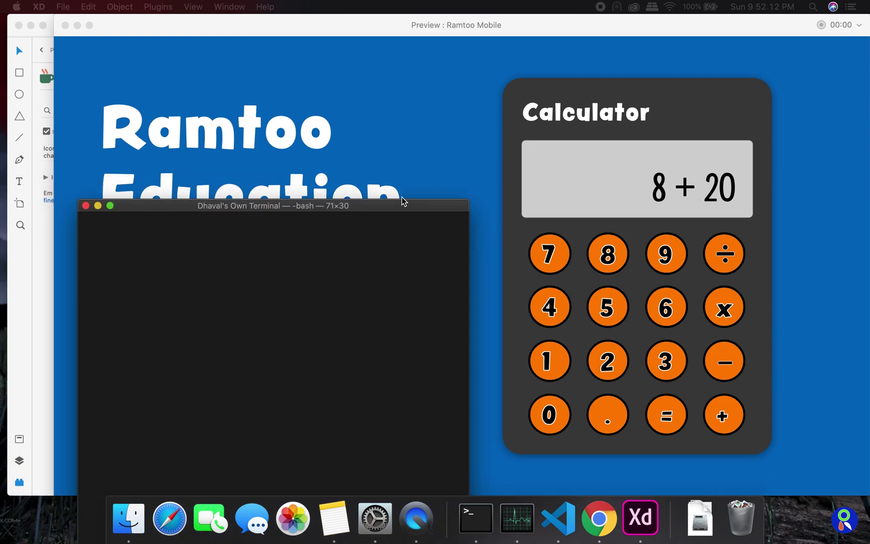
- Clear the terminal, enlarge its window and erase a half-typed project command
key("Return")
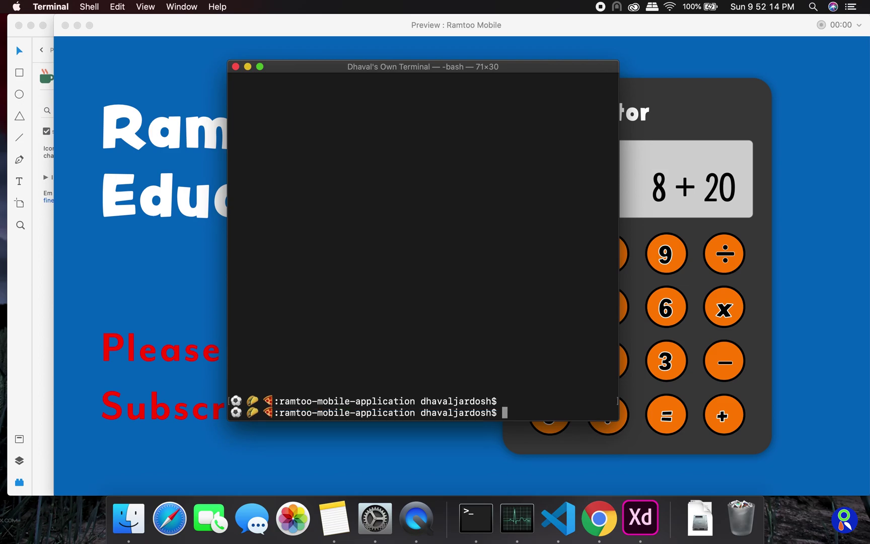
type("clear")
key("Return")
key("Return")
key("Return")
key("Return")
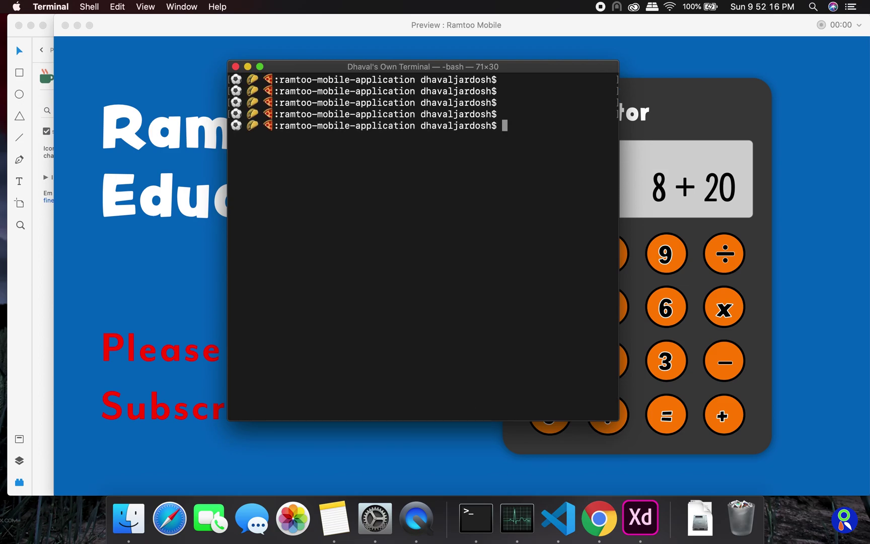
key("Return")
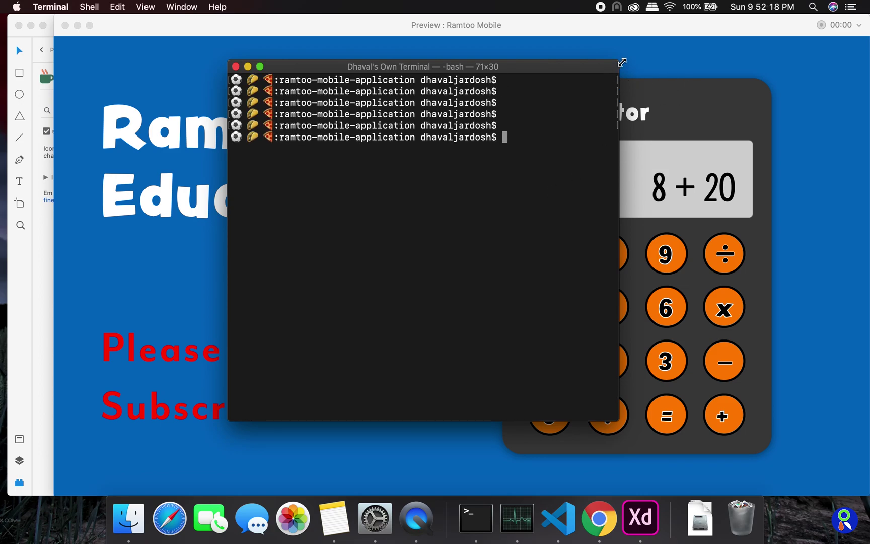
left_click_drag(620, 61, 820, 36)
type("npm")
key("BackSpace")
type("x ")
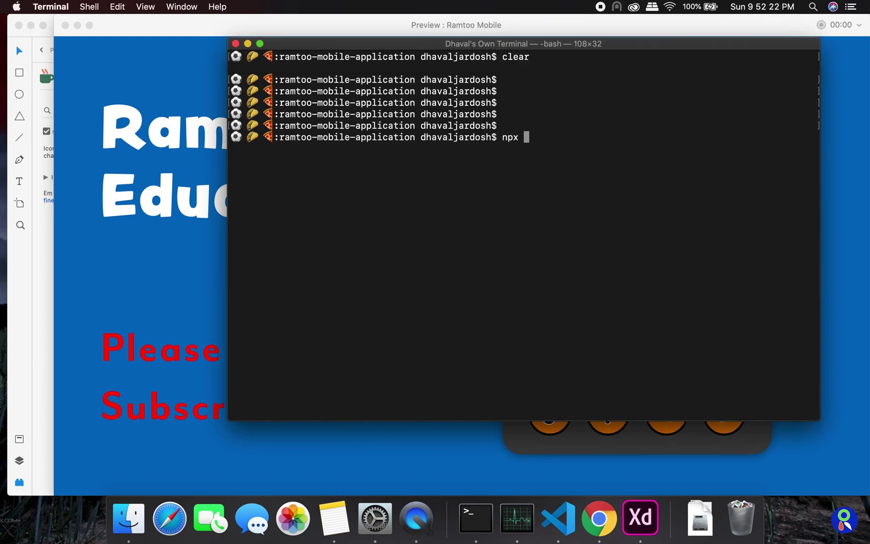
type("creat")
key("BackSpace")
key("BackSpace")
key("BackSpace")
key("BackSpace")
key("BackSpace")
key("BackSpace")
key("BackSpace")
type("cd ../")
- Move up into the Documents folder with cd ../ and clear the screen
key("Return")
type("cd")
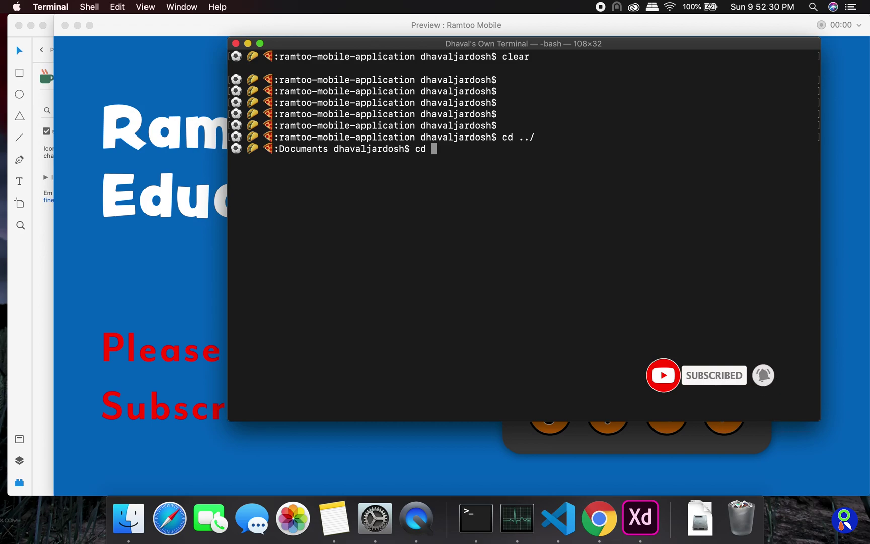
key("BackSpace")
key("BackSpace")
type("l")
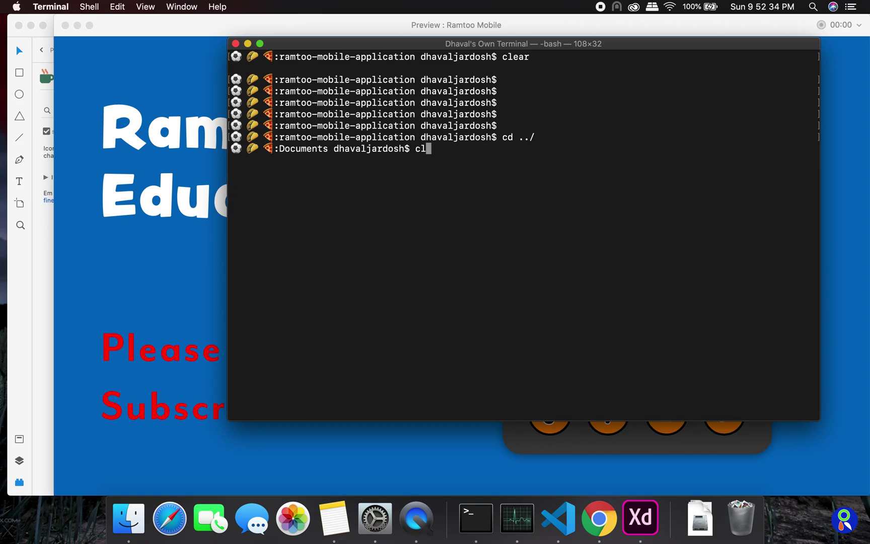
type("ear")
key("Return")
type("cd")
key("BackSpace")
key("BackSpace")
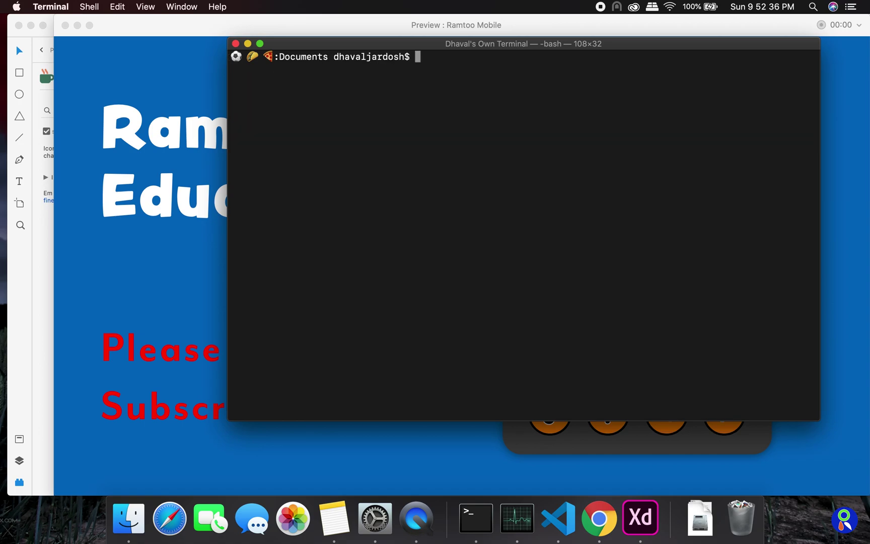
type("npz")
key("BackSpace")
key("BackSpace")
key("BackSpace")
type("px create=")
type("-rea")
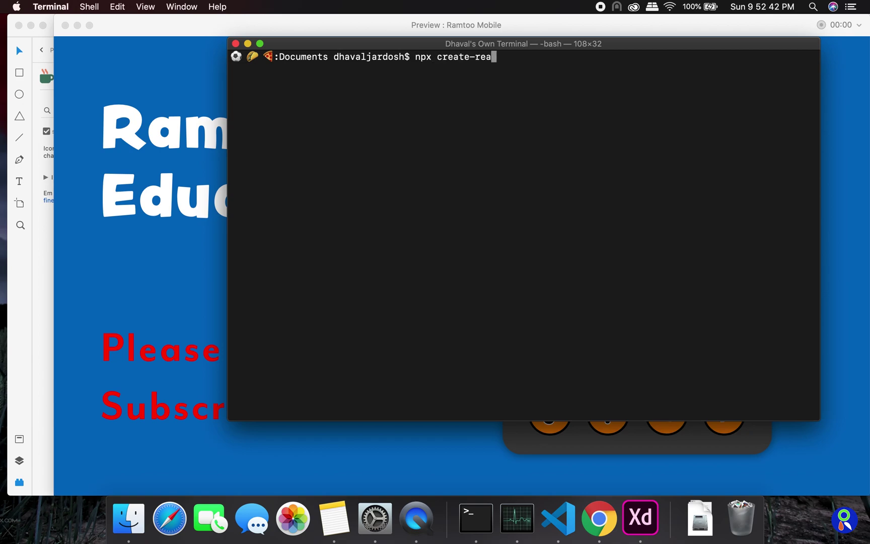
type("ct-app")
- Enter the RamtooEducation folder and list its existing projects
key("BackSpace")
key("BackSpace")
key("BackSpace")
key("BackSpace")
key("BackSpace")
key("BackSpace")
key("BackSpace")
key("BackSpace")
key("BackSpace")
key("BackSpace")
key("BackSpace")
key("BackSpace")
key("BackSpace")
type("cd ")
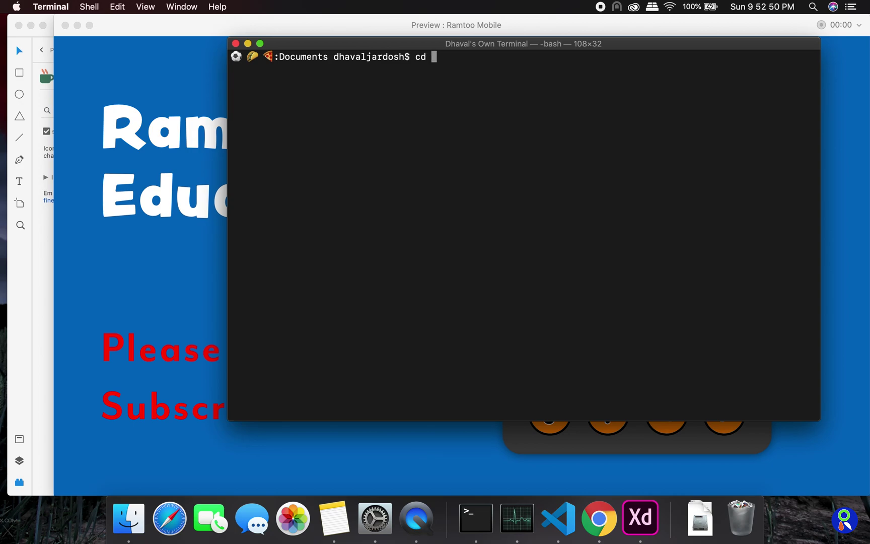
type("Ramtoo")
key("Tab")
key("Return")
type("ls")
key("Return")
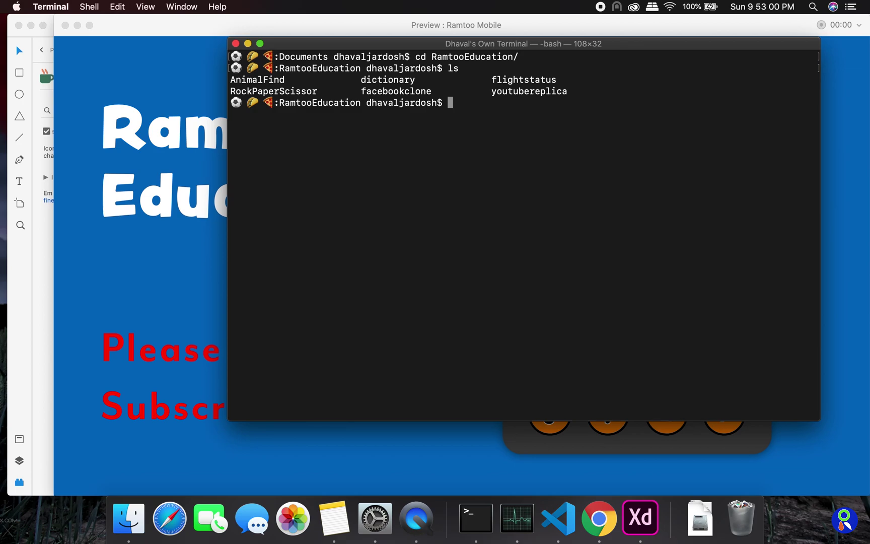
type("clear")
- Create the React project with npx create-react-app calculator
key("Return")
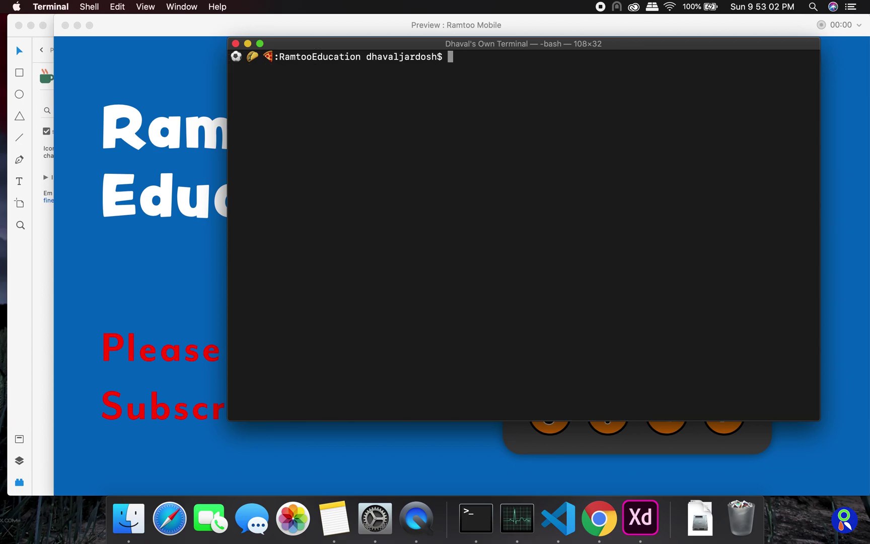
type("npm")
key("BackSpace")
type("x ")
type("ins")
key("BackSpace")
key("BackSpace")
key("BackSpace")
type("cre")
type("ate-react")
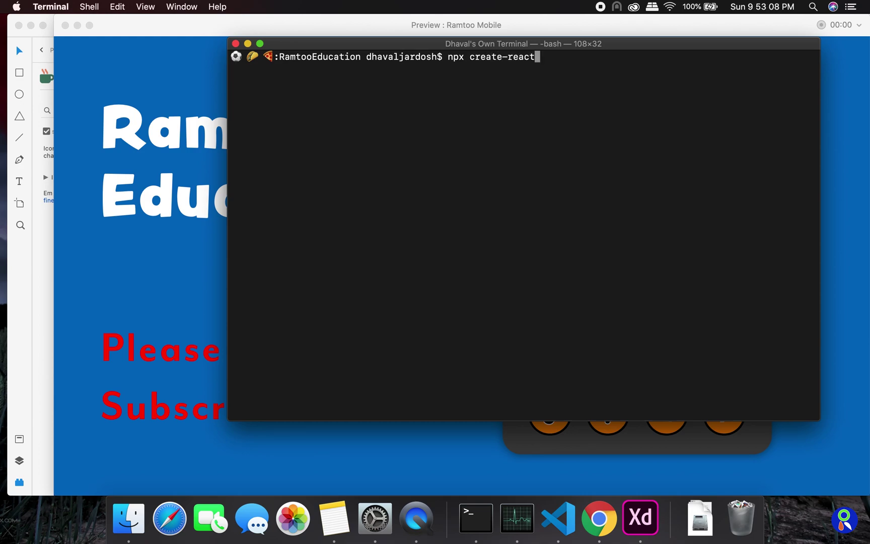
type("-app ")
type("calculator")
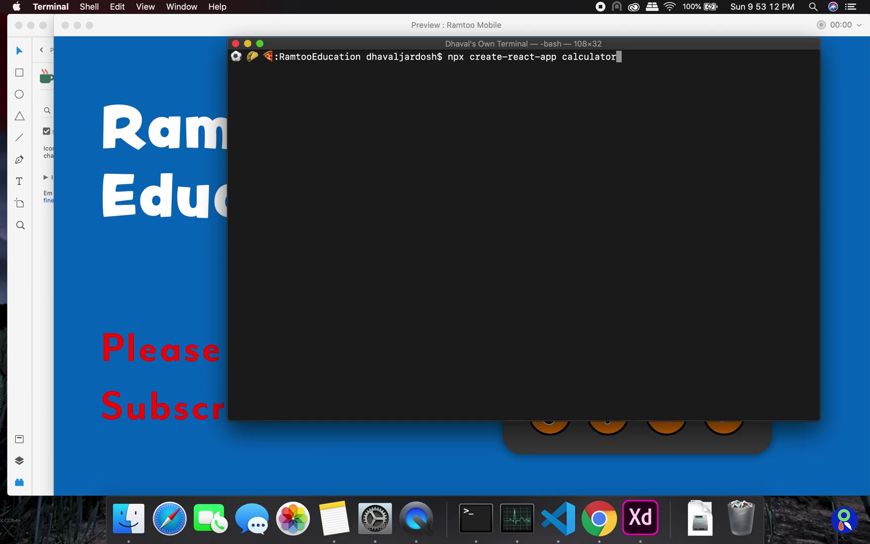
key("Return")
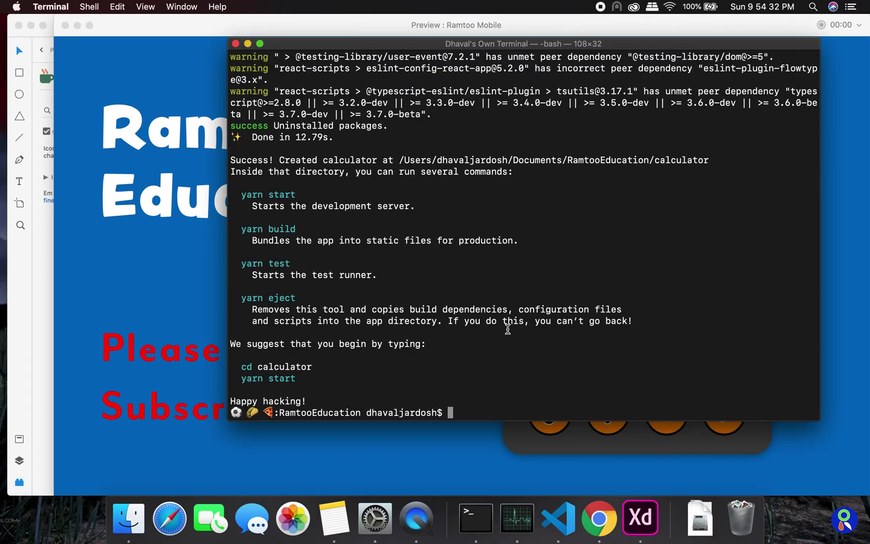
type("cd ")
type("calcu")
- Enter the calculator folder and run yarn start
key("Tab")
key("Return")
type("ya")
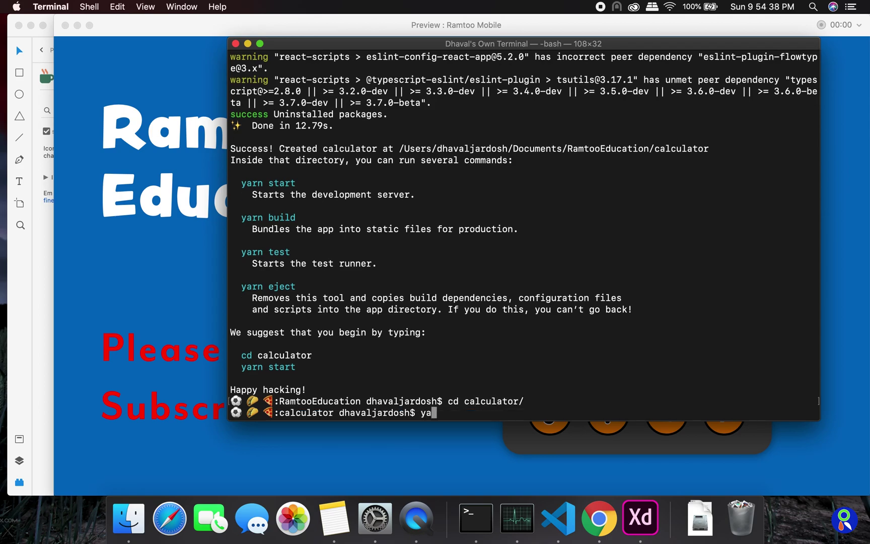
type("rb")
key("BackSpace")
type("n st")
type("art")
key("Return")
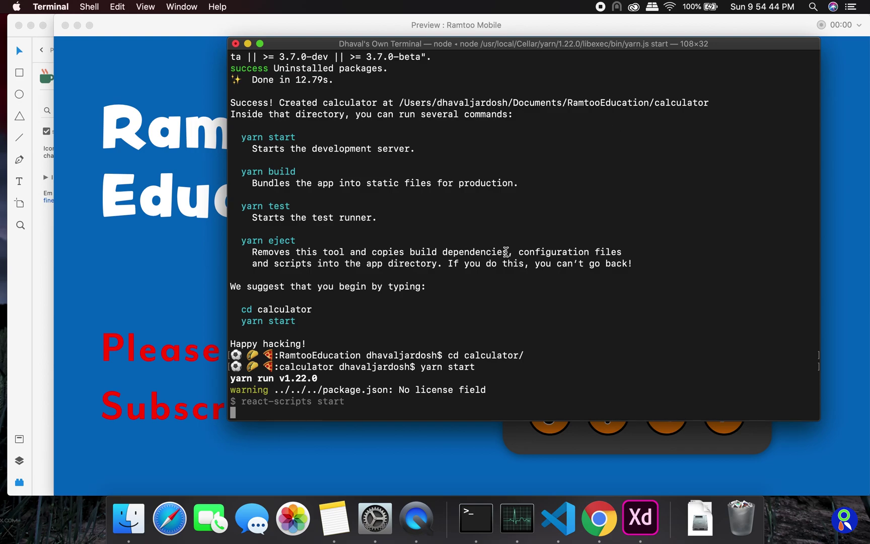
- In a new Terminal tab, cd into Documents/RamtooEducation/calculator
left_click(90, 7)
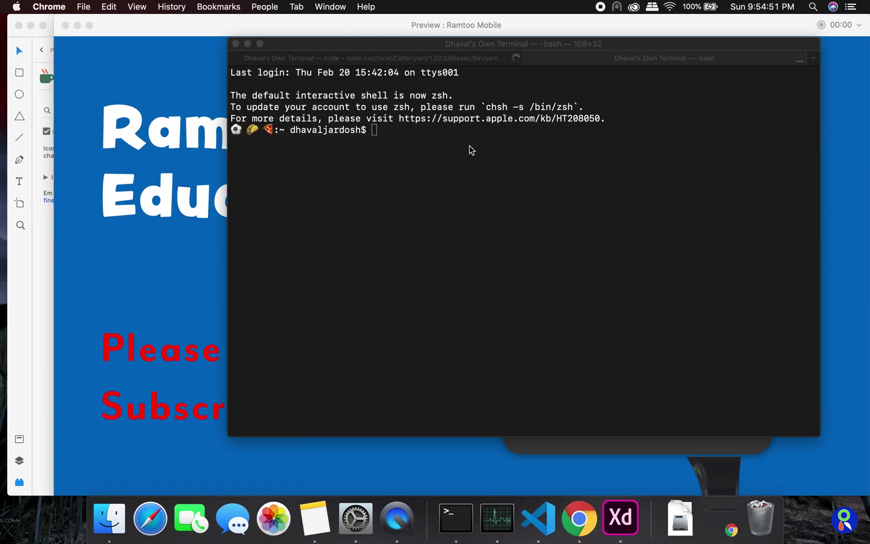
type("co")
key("BackSpace")
key("BackSpace")
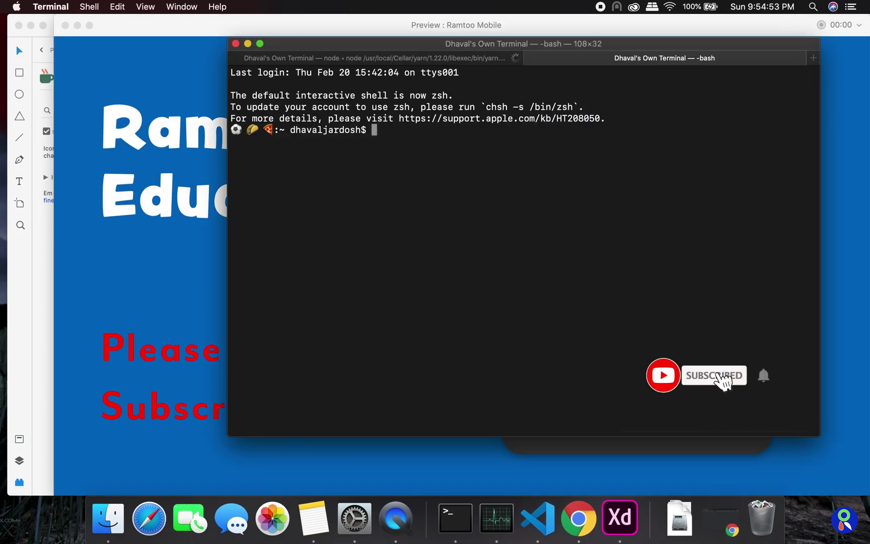
type("cd ")
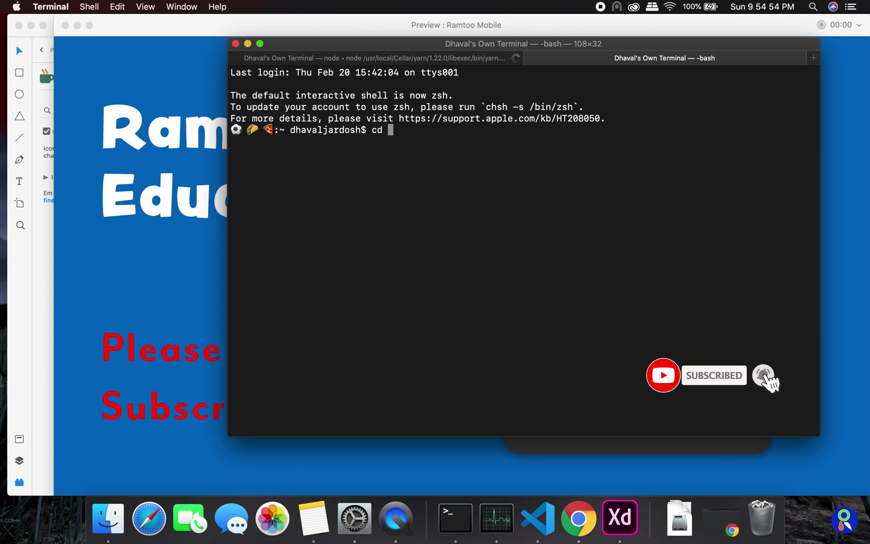
type("Doc")
key("Tab")
type("Ramtoo")
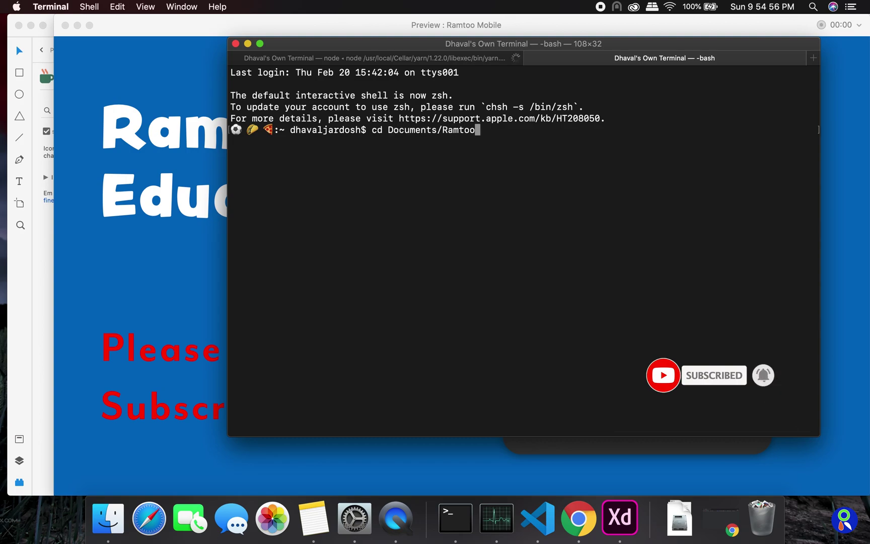
type("Ec")
key("Tab")
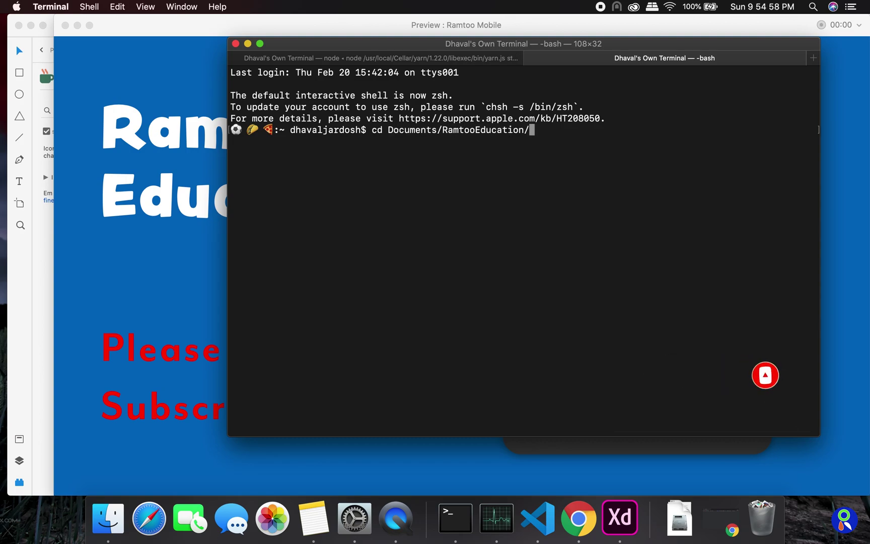
type("ca")
key("Tab")
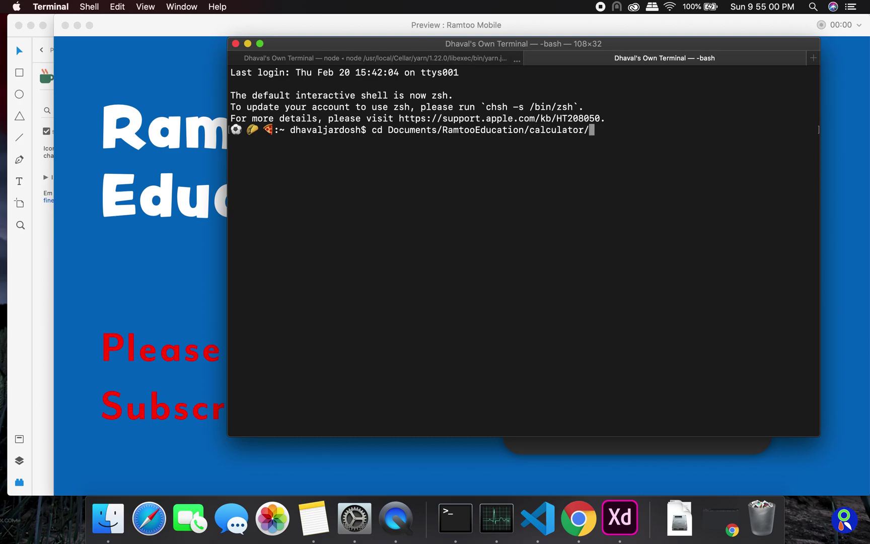
key("Return")
type("c")
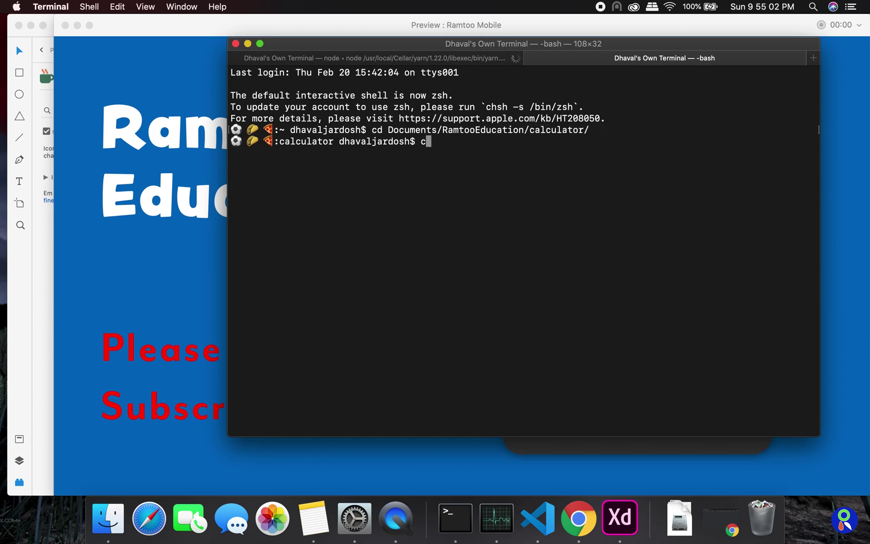
type("d")
- Run code . to open the calculator project in VS Code
key("BackSpace")
type("ode")
type(" .")
key("Return")
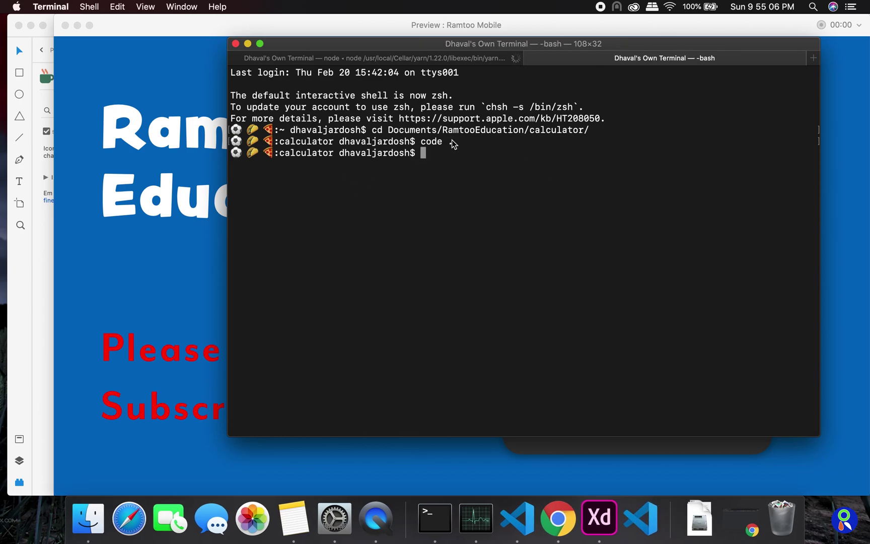
left_click(756, 128)
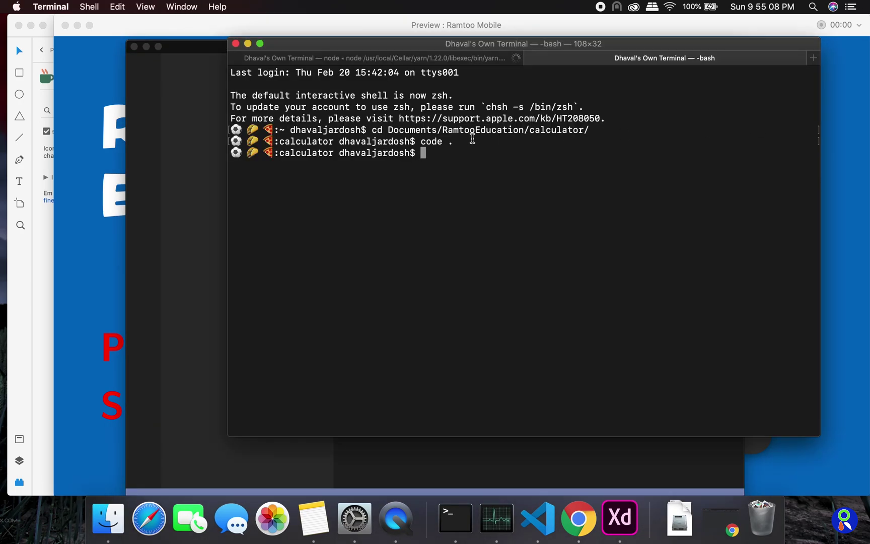
- Close the extra bash tab, keeping the localhost:3000 dev server, and focus VS Code
left_click_drag(457, 141, 422, 141)
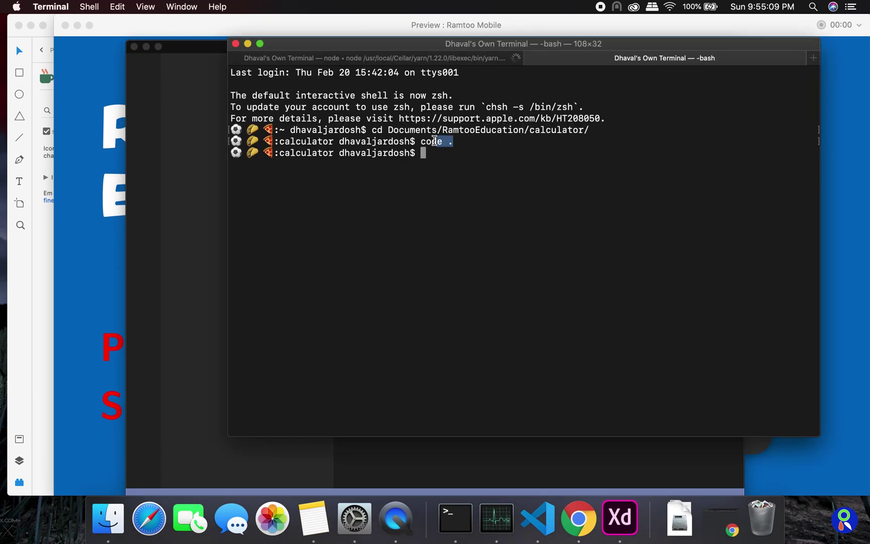
left_click(411, 57)
left_click(605, 59)
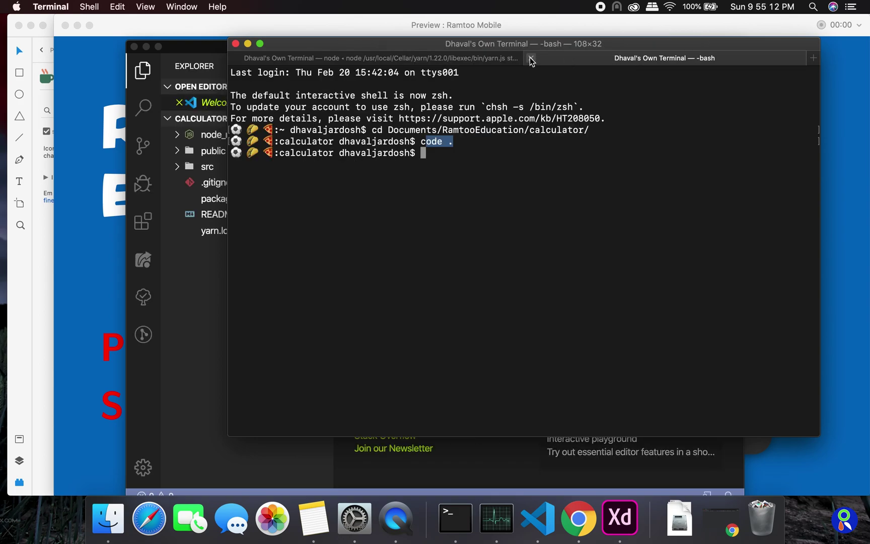
left_click(530, 61)
left_click_drag(451, 104, 328, 102)
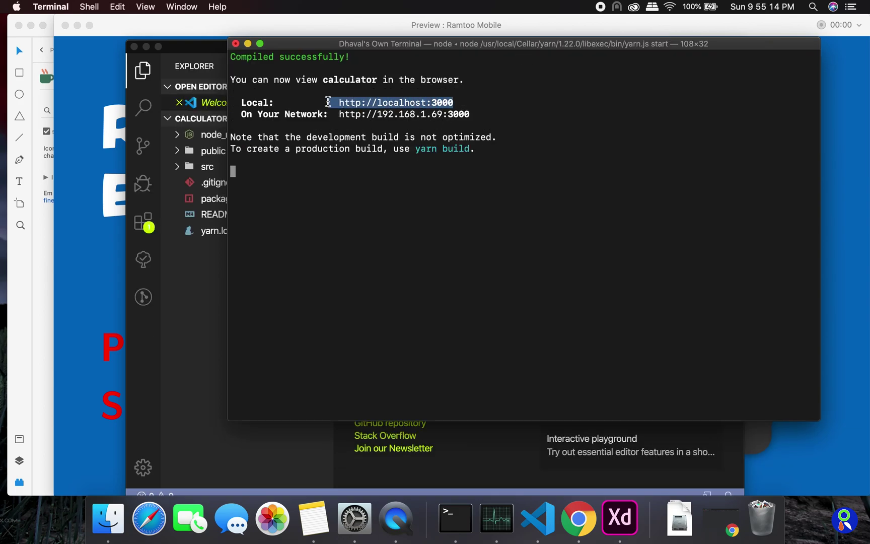
left_click(378, 229)
left_click(210, 325)
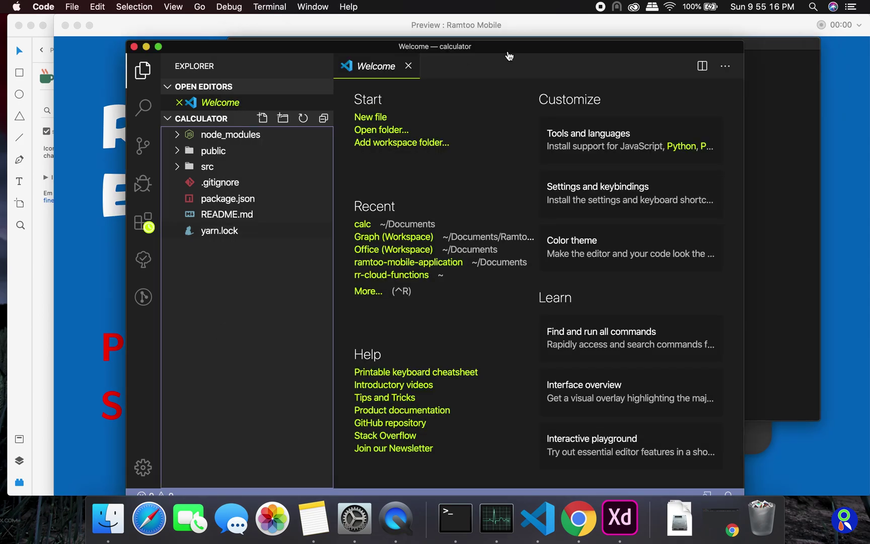
- Delete App.test.js, index.css, logo.svg, serviceWorker.js and setupTests.js, and remove App.js's logo img line
left_click(409, 68)
left_click(178, 151)
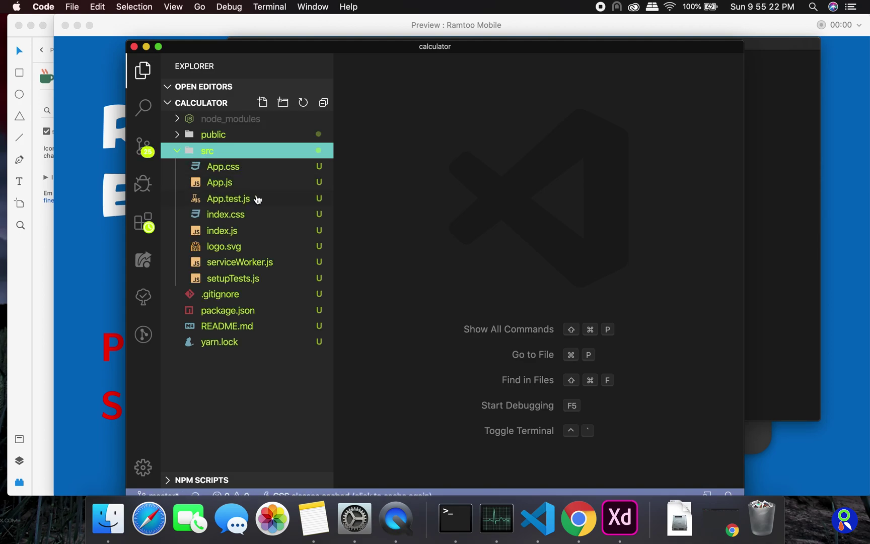
left_click(239, 200)
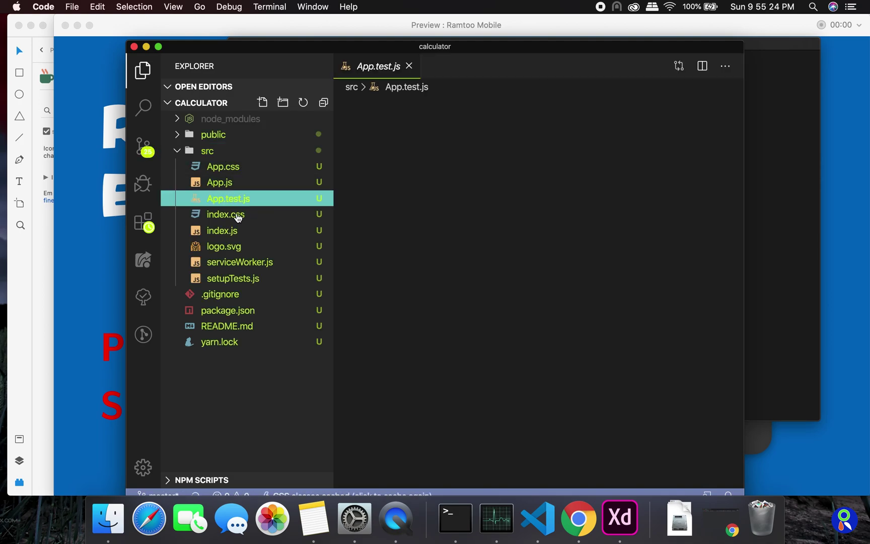
left_click(246, 215)
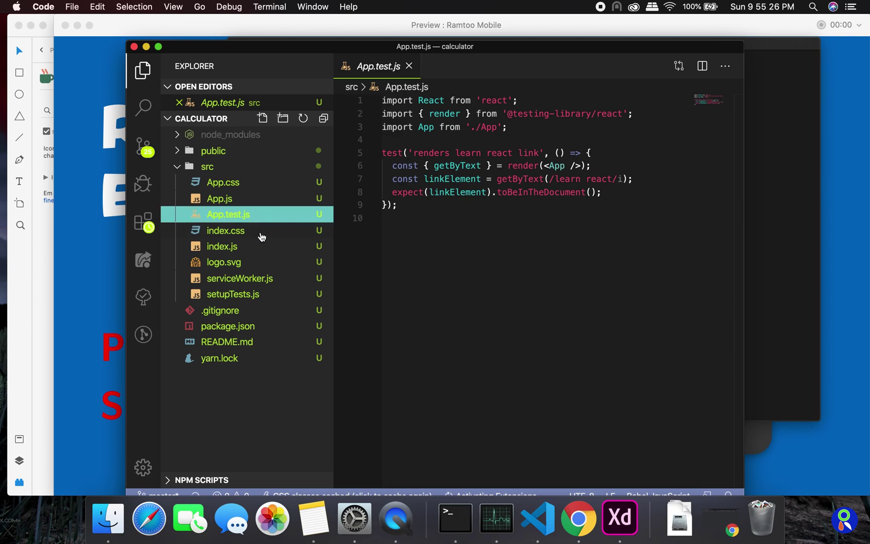
left_click(237, 233, "shift")
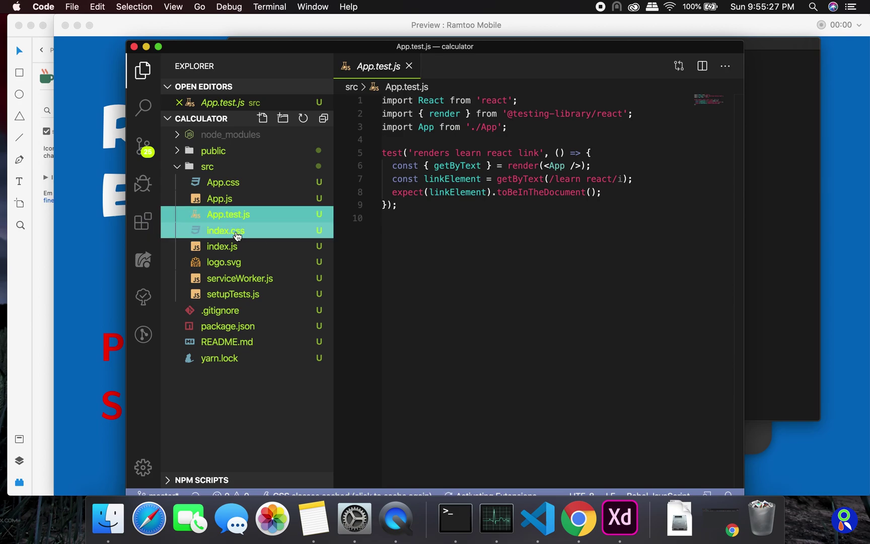
left_click(235, 265, "super")
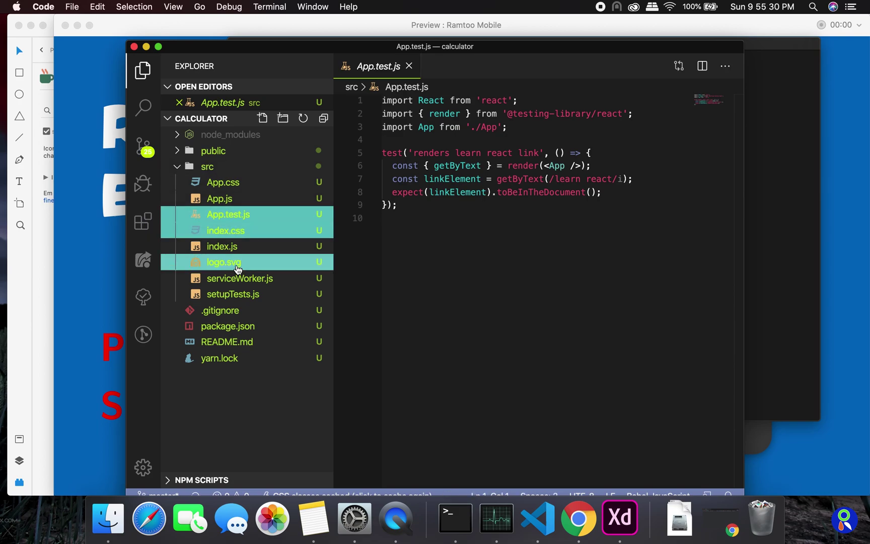
left_click(256, 282, "super")
left_click(272, 297, "super")
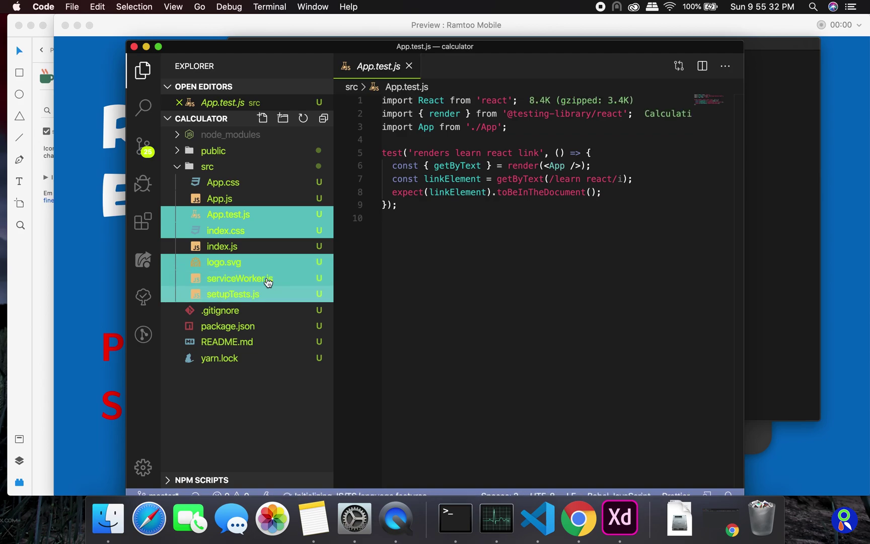
right_click(269, 278)
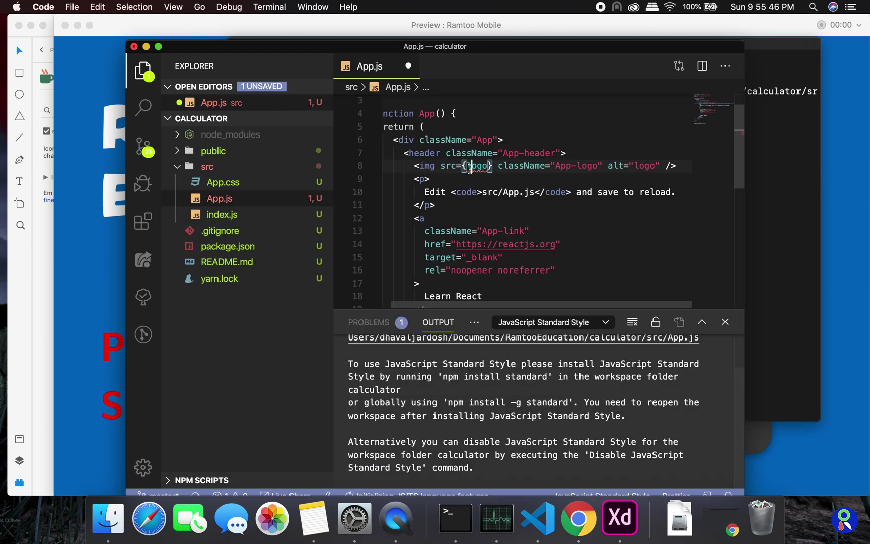
triple_click(469, 167)
key("BackSpace")
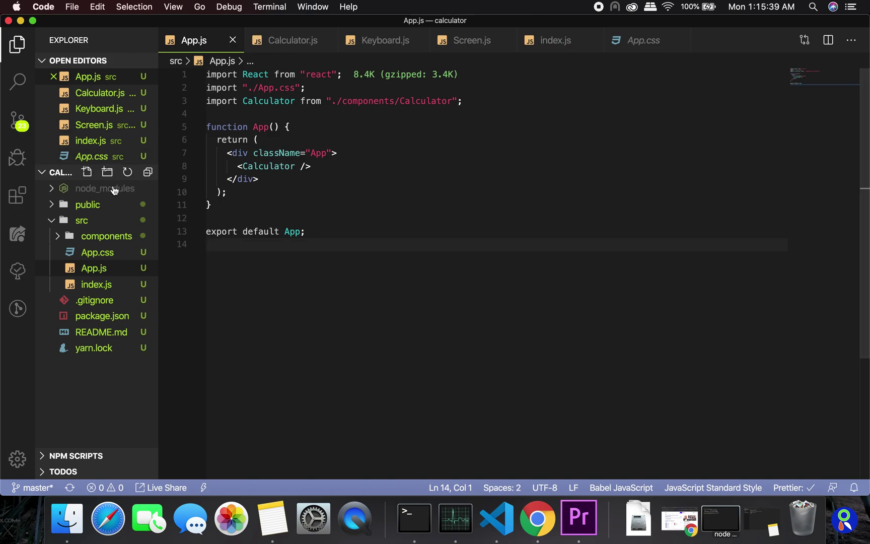
left_click(95, 253)
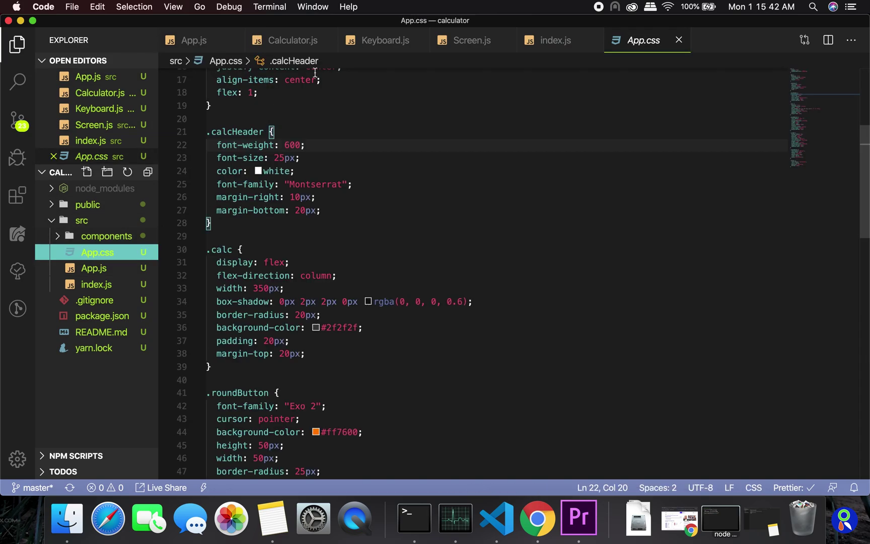
left_click(94, 267)
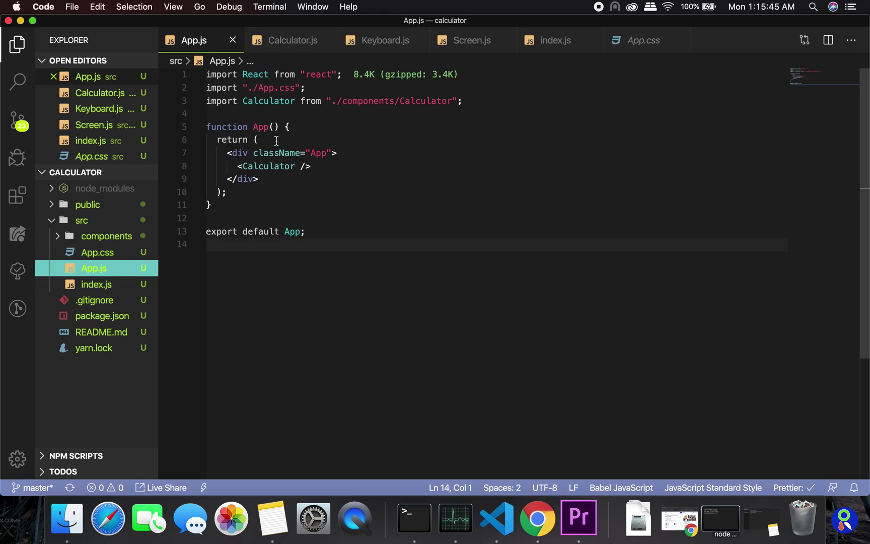
left_click(106, 285)
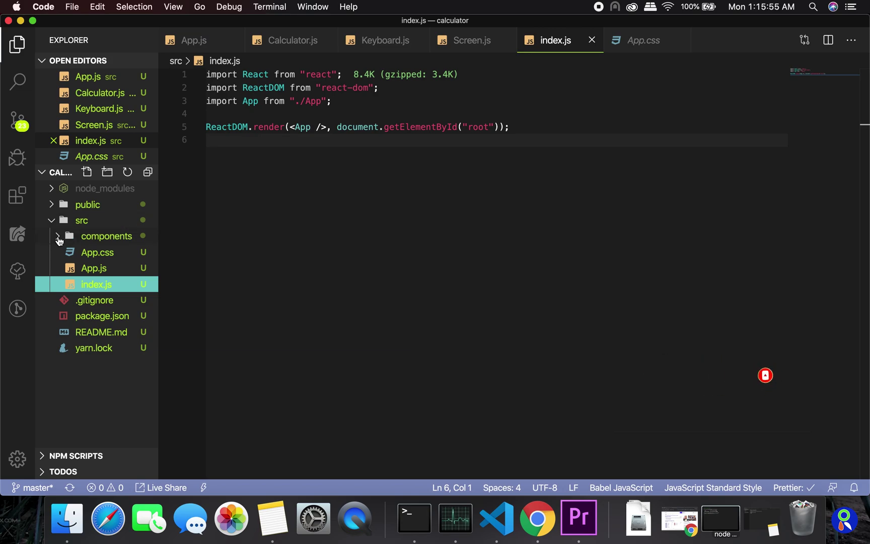
left_click(96, 271)
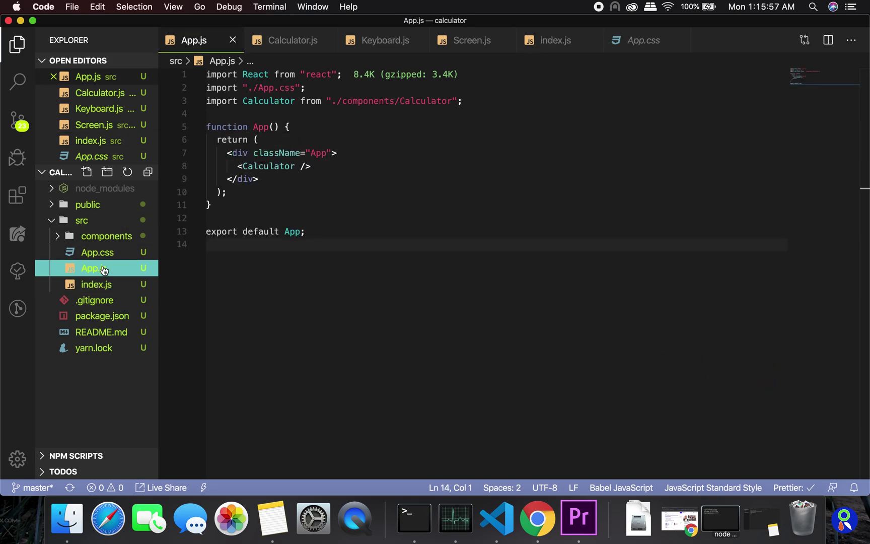
left_click_drag(311, 167, 237, 167)
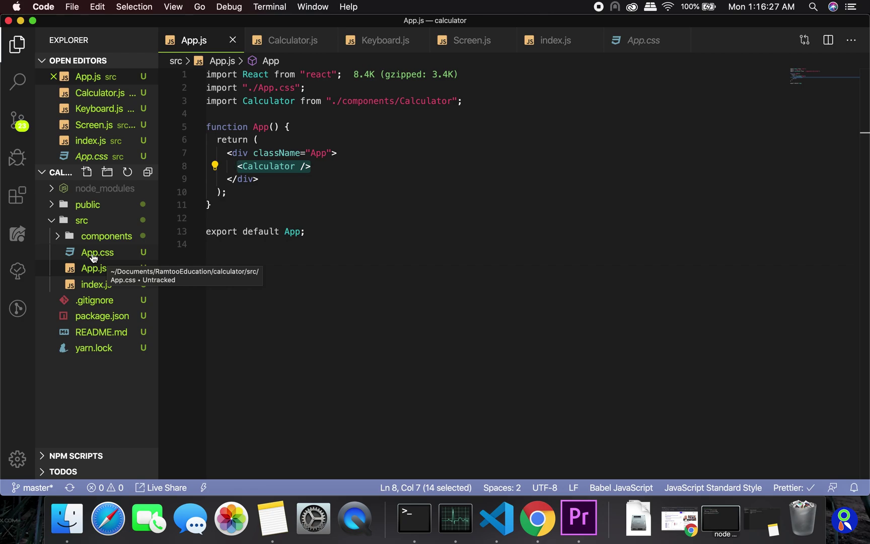
- Open App.css and highlight the .calcHeader, .calc and .roundButton class names
left_click(93, 254)
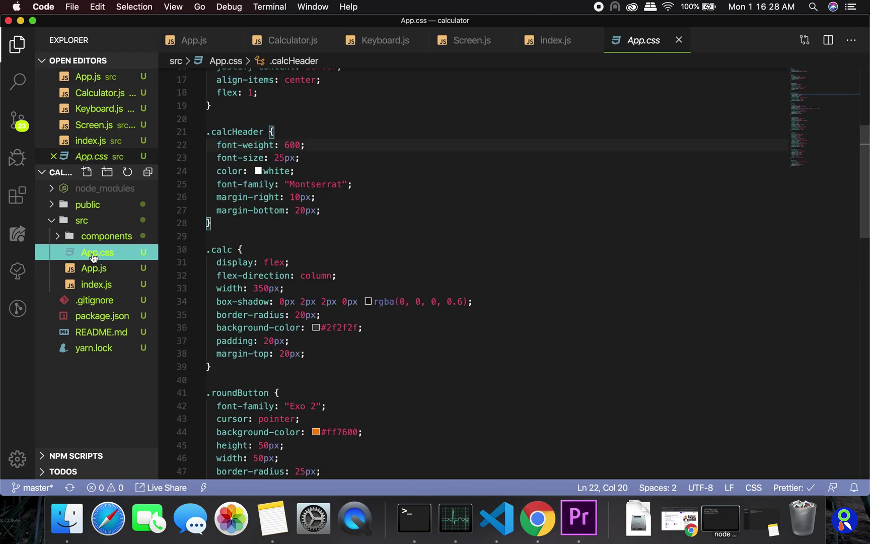
double_click(231, 132)
double_click(224, 249)
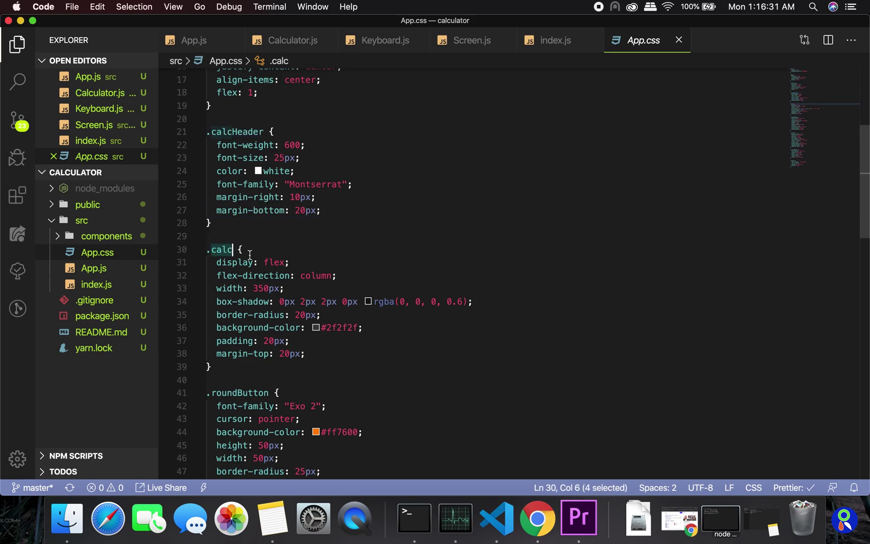
double_click(234, 393)
scroll(403, 323, "down", 1)
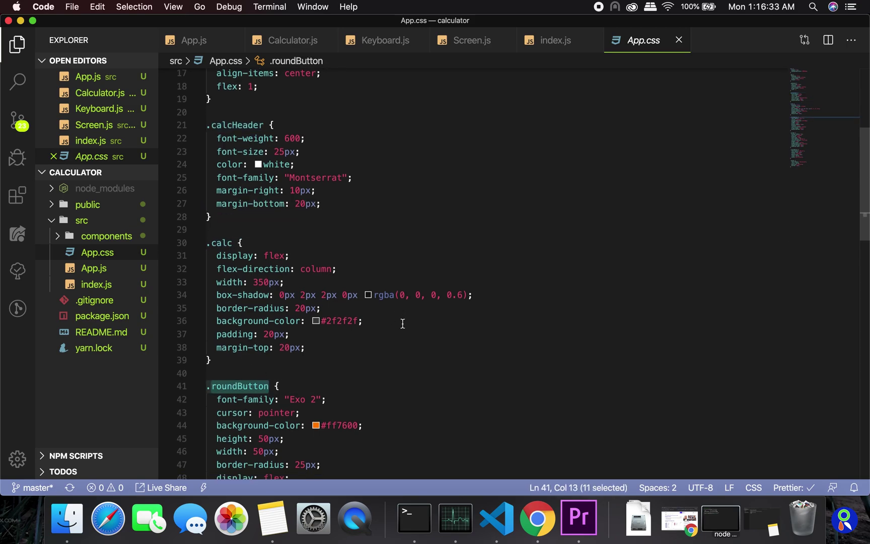
scroll(402, 324, "down", 5)
left_click_drag(351, 345, 204, 241)
scroll(294, 208, "down", 5)
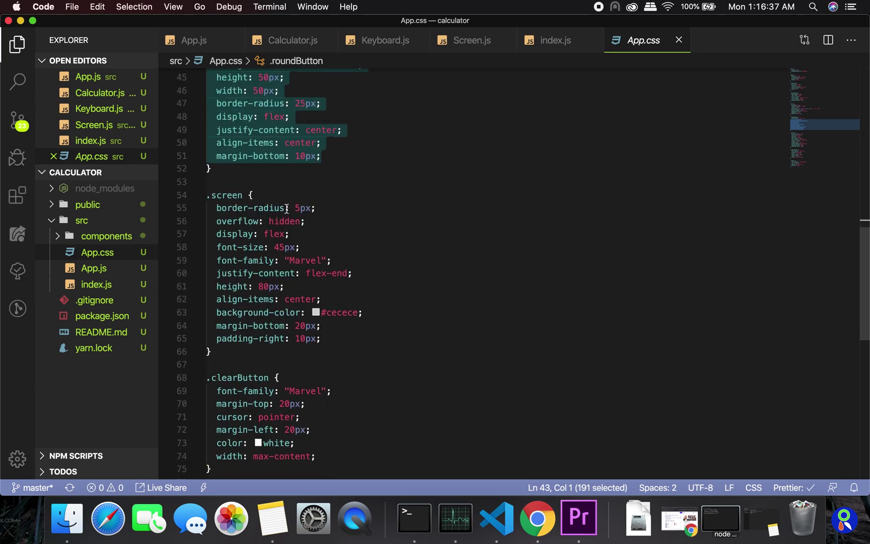